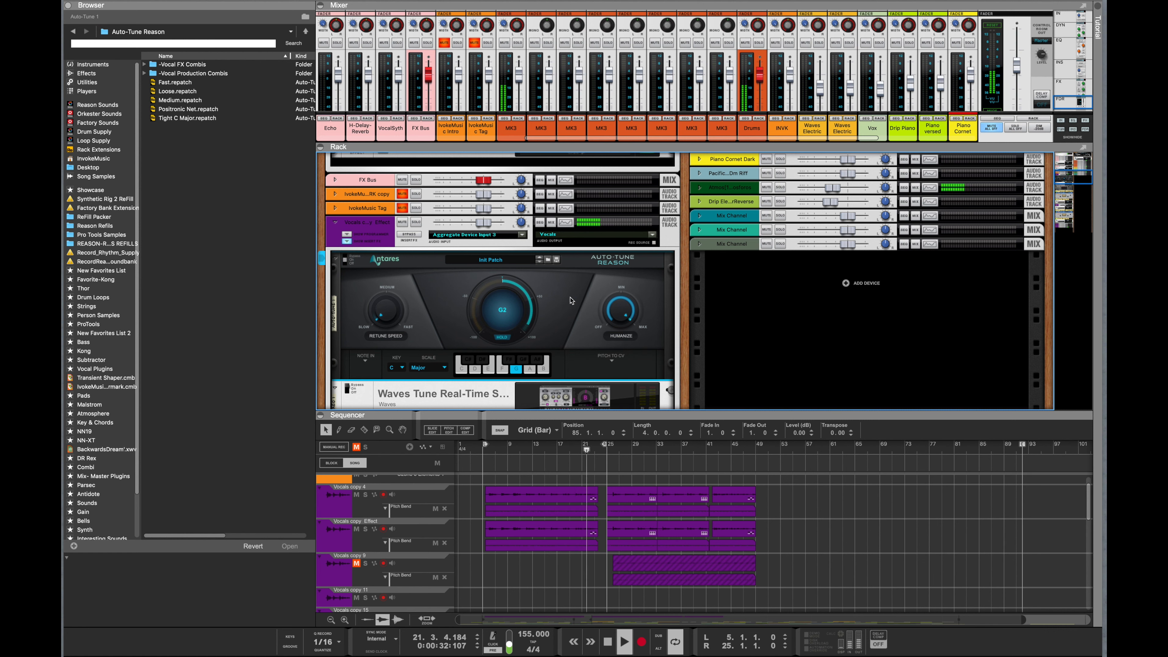
- Turn up Auto-Tune's Retune Speed and remove the notes B, A, F, E, D and C from its scale
drag(376, 322, 416, 318)
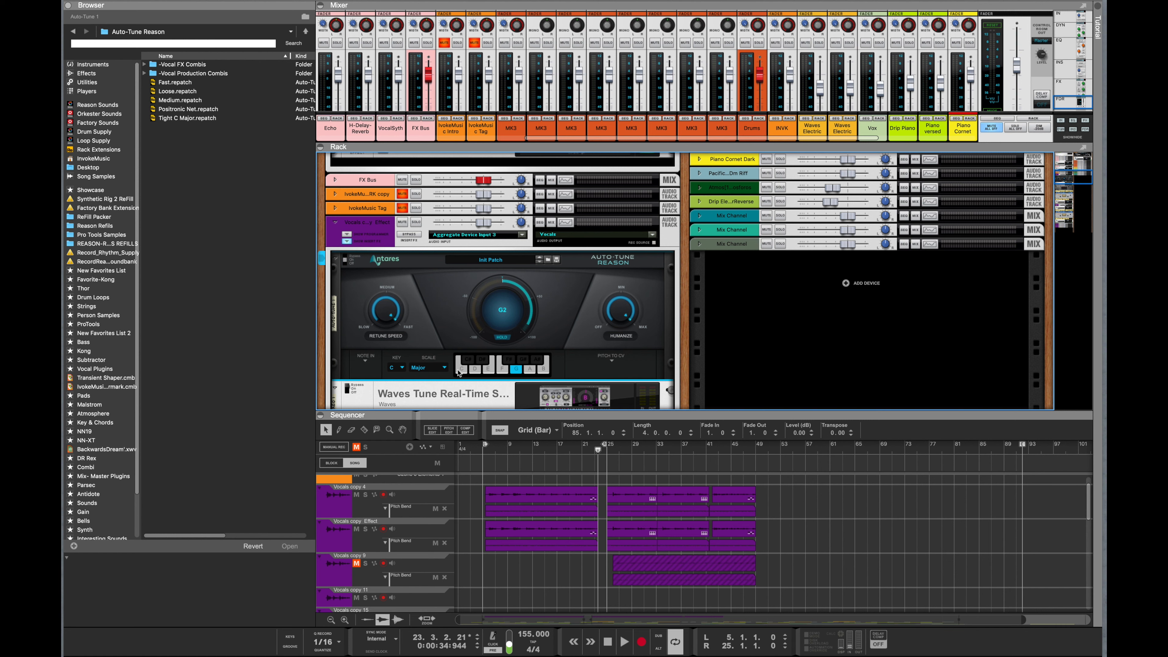
click(544, 368)
click(528, 370)
click(503, 370)
click(488, 370)
click(476, 370)
click(461, 368)
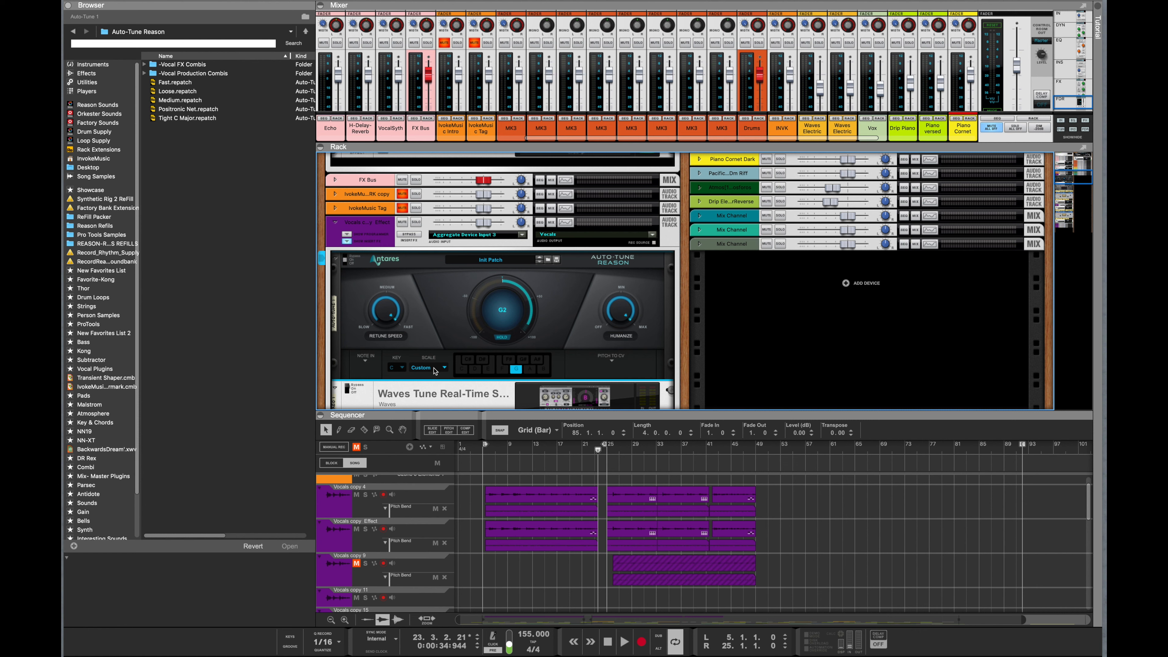
- Check the available scales and keys, and set Auto-Tune's scale to Chromatic
click(444, 370)
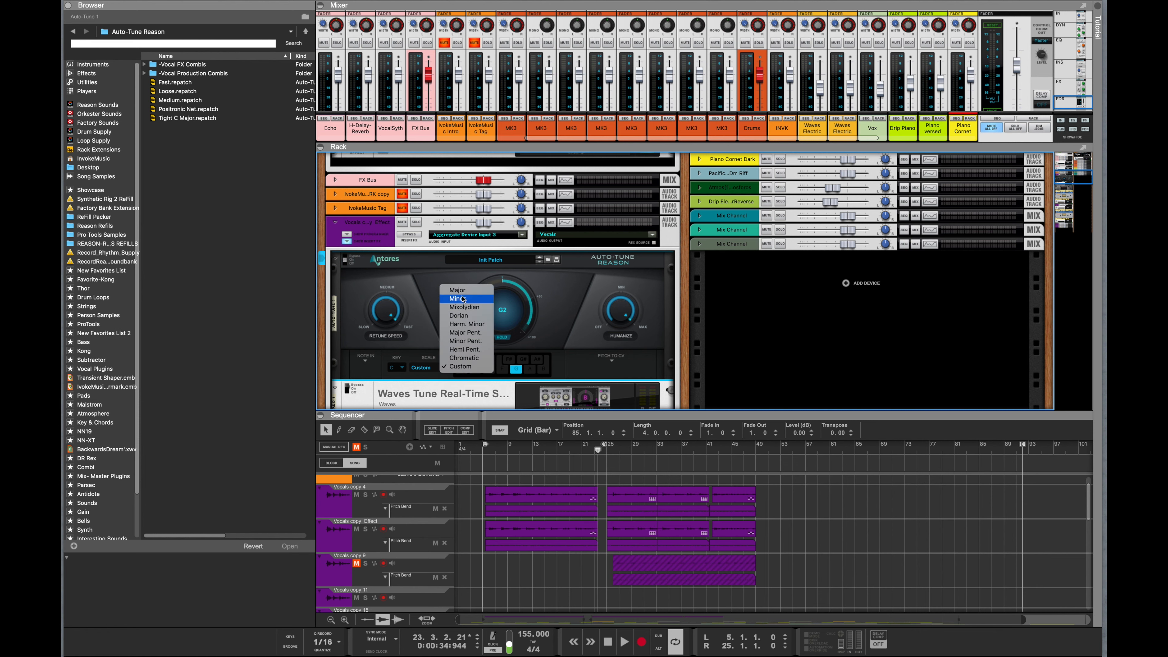
click(434, 286)
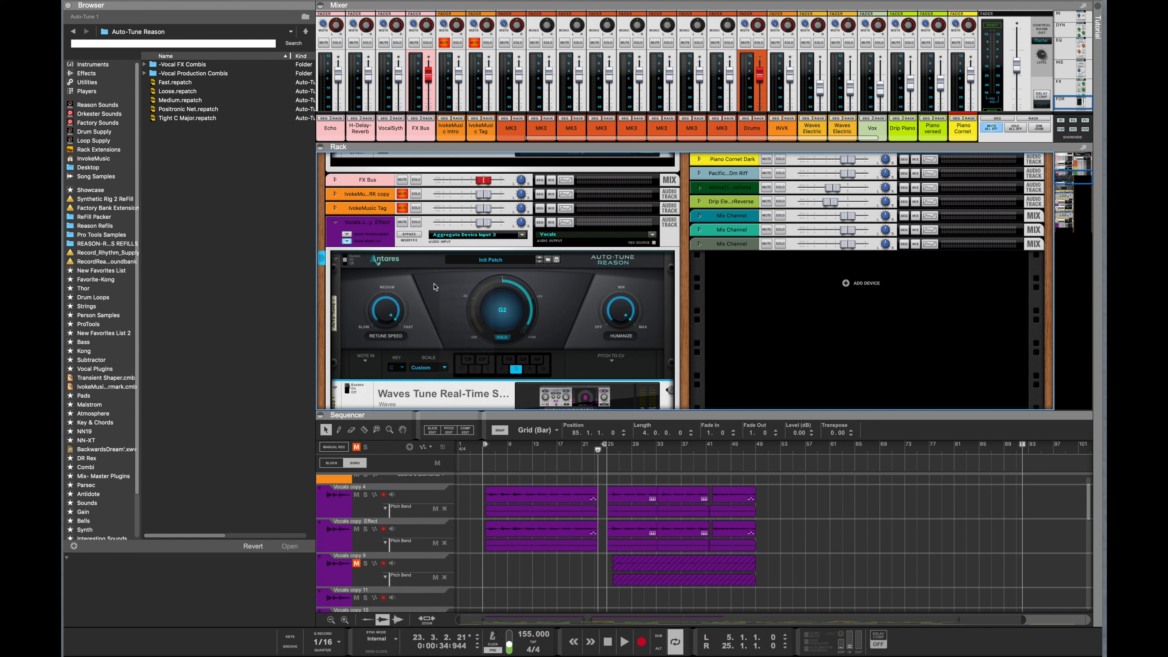
click(403, 369)
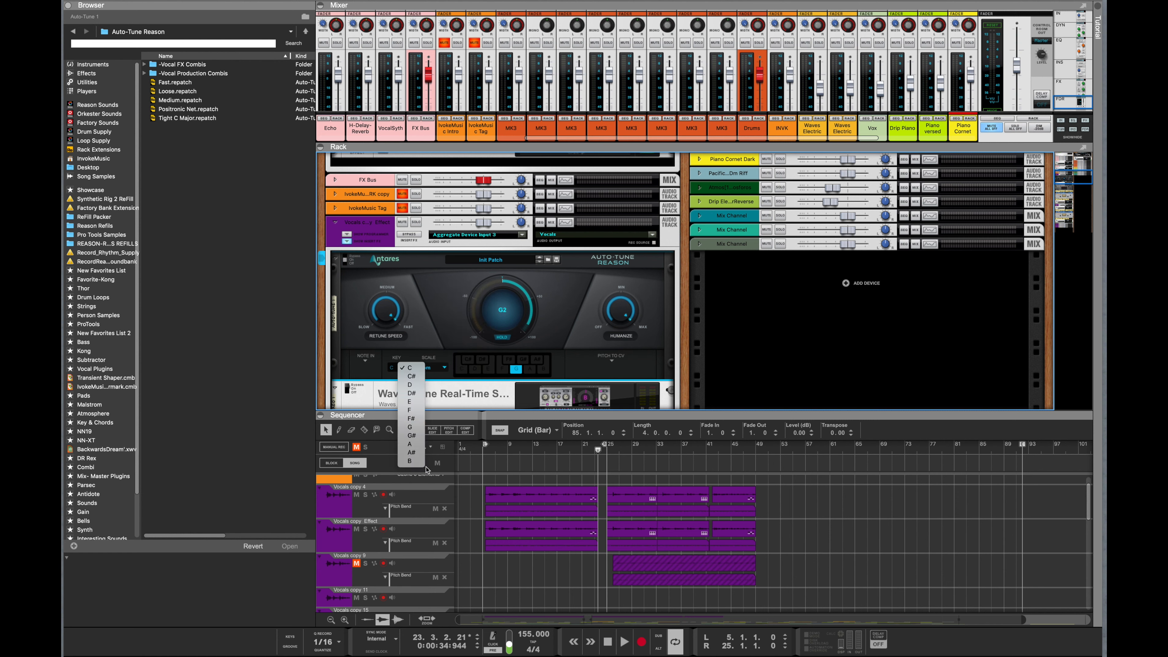
click(434, 324)
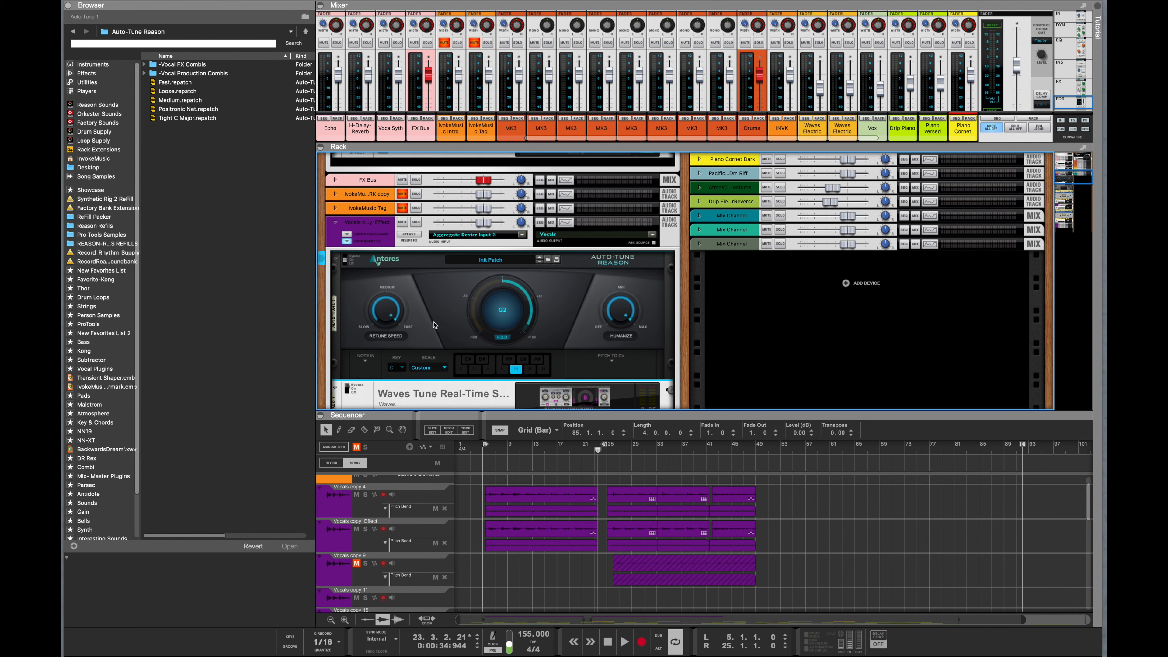
click(441, 367)
click(455, 289)
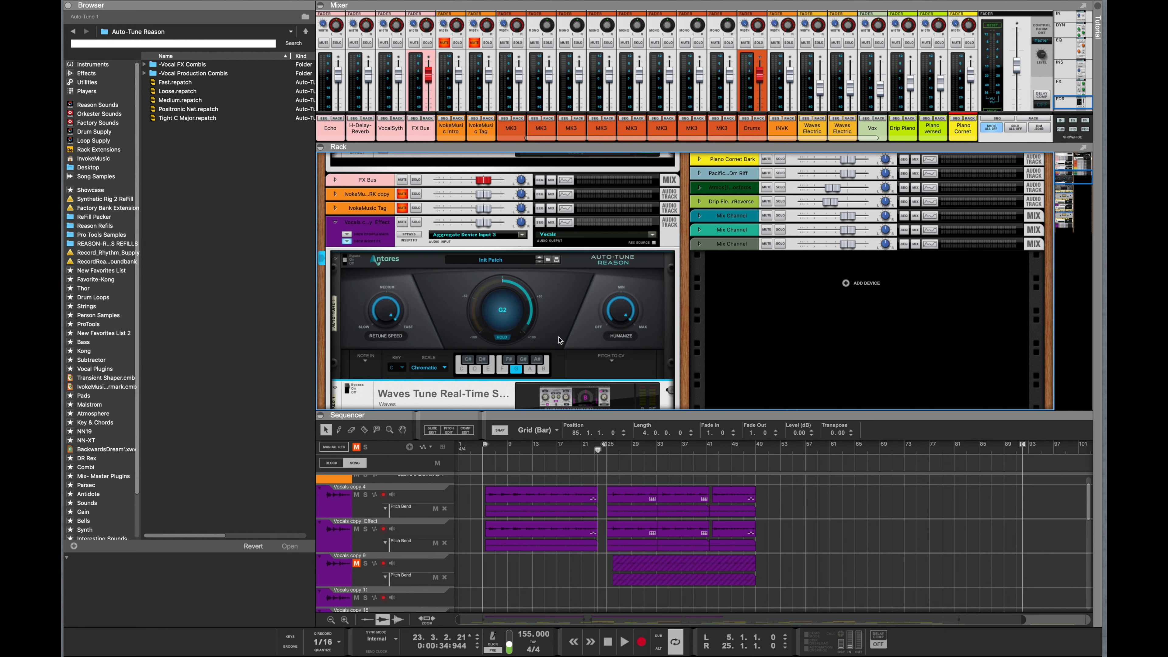
- Turn off Hold on the Auto-Tune device and expand its Pitch to CV and Note In sections
click(501, 339)
click(611, 358)
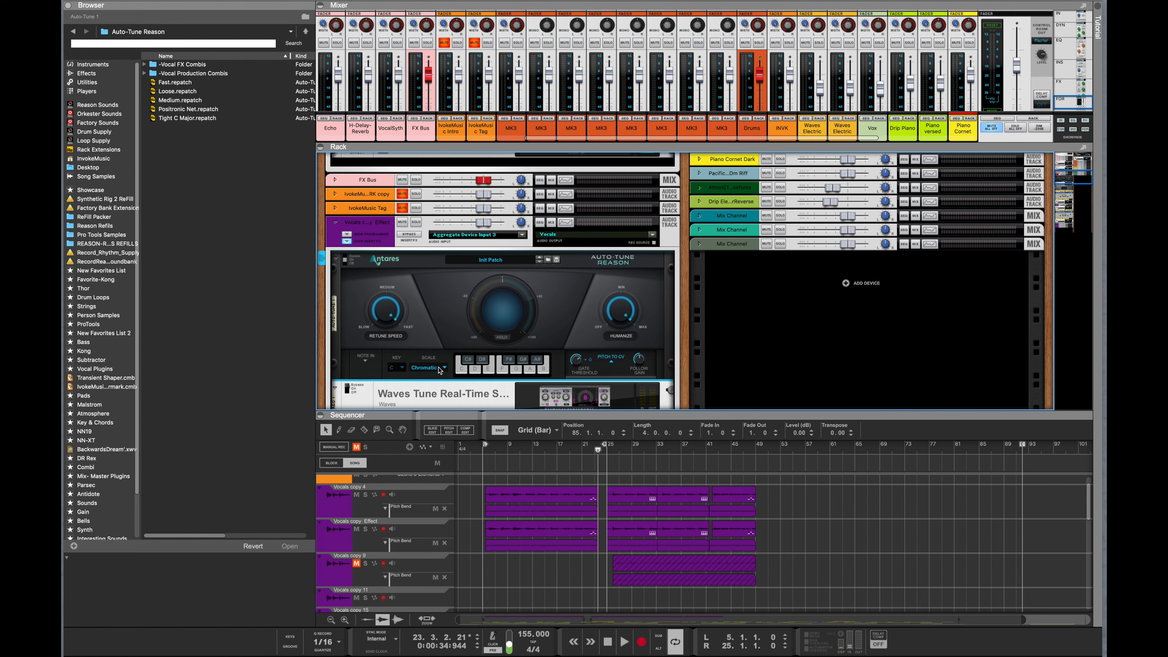
click(362, 362)
- Create a sequencer track for the Auto-Tune 1 device
right_click(435, 295)
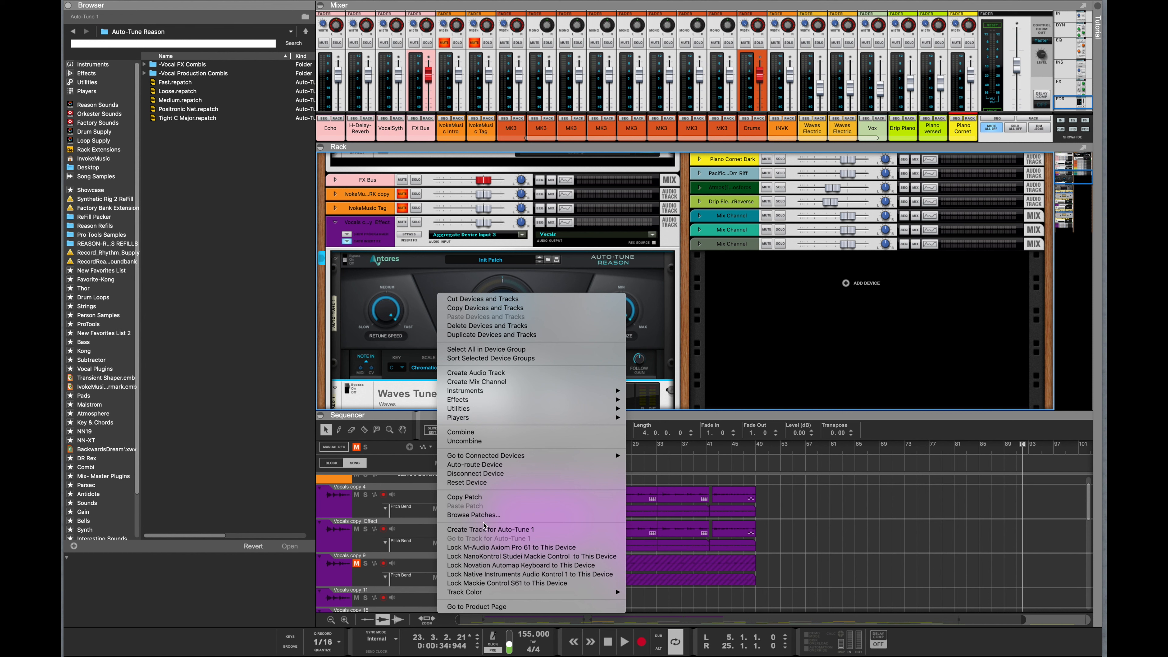
click(518, 530)
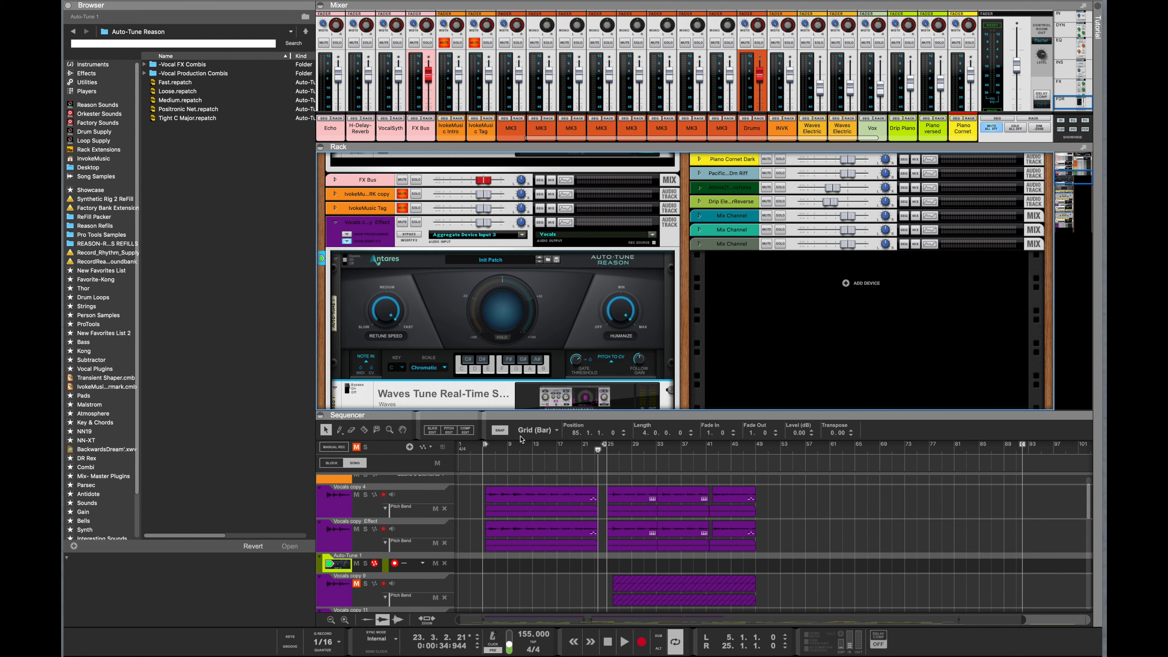
- Record MIDI notes on the Auto-Tune 1 track and play them back from bar 5
key(c)
key(super+Return)
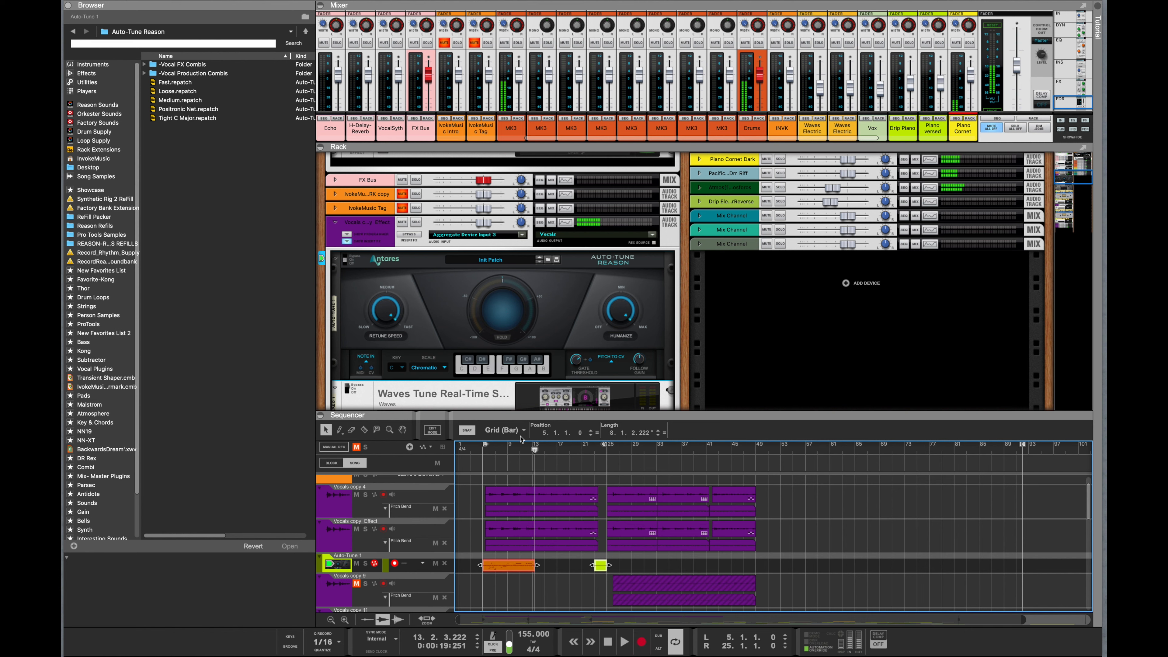
key(space)
drag(534, 449, 482, 451)
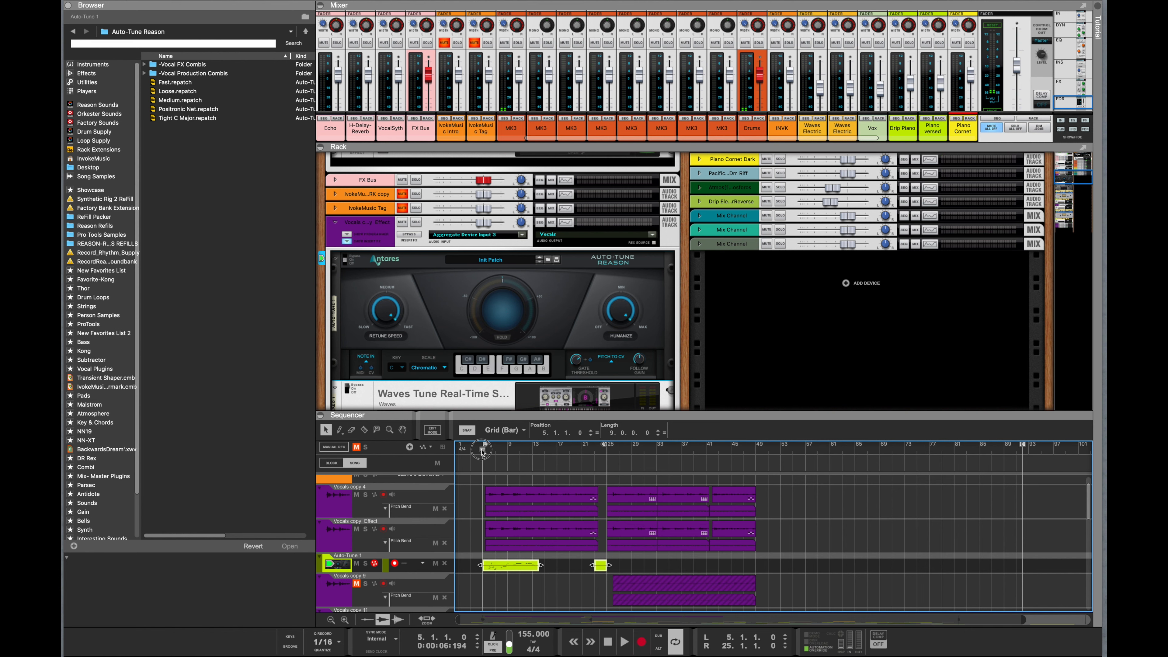
key(space)
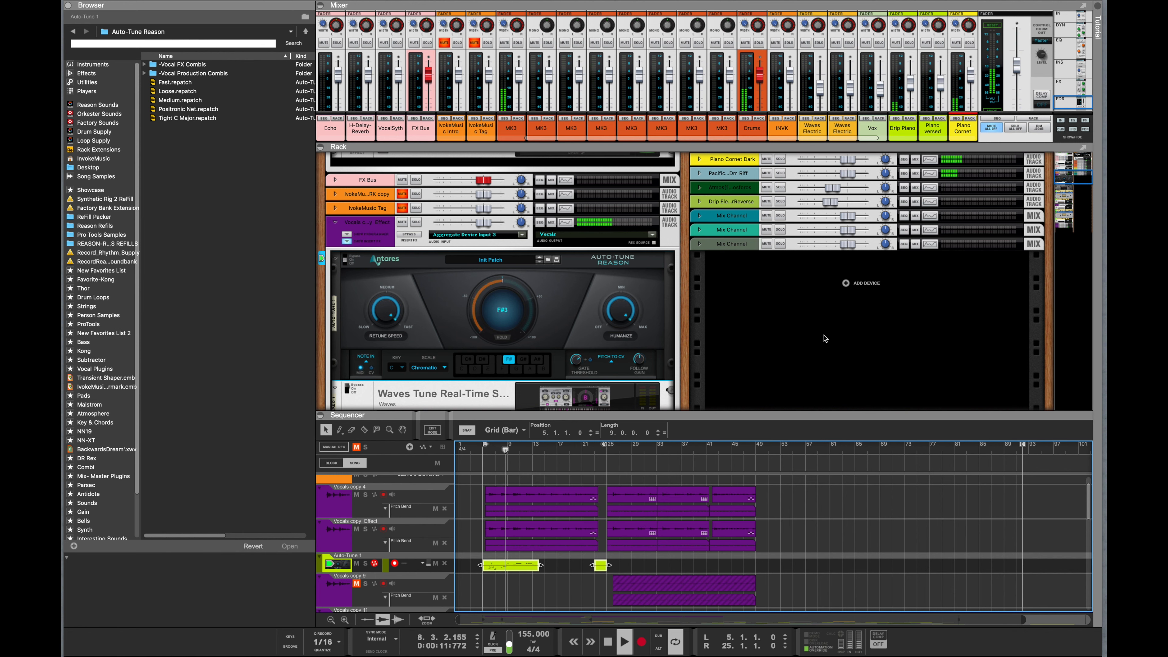
- Delete the Auto-Tune 1 track's note lane together with its recorded clips
click(444, 564)
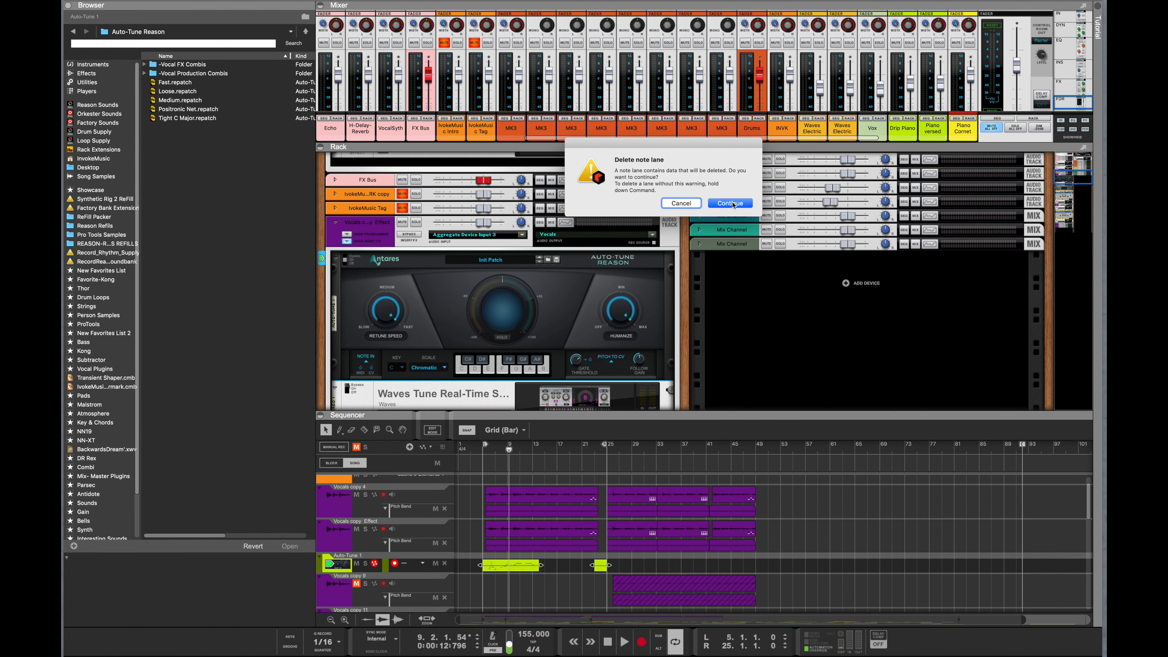
click(731, 202)
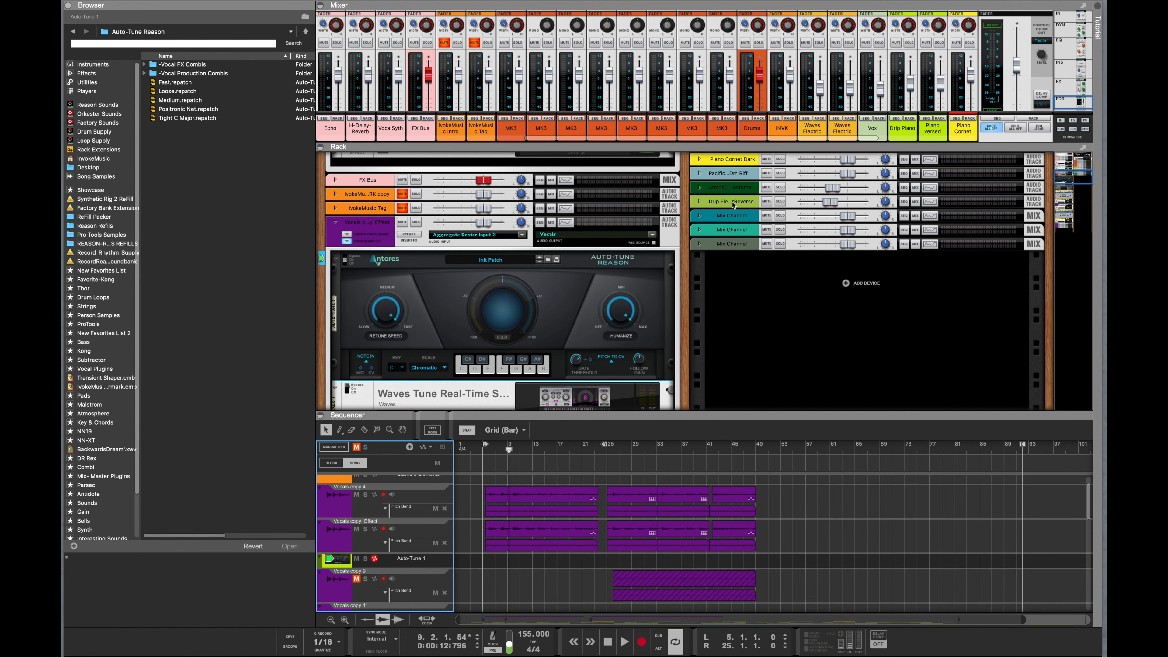
- View Auto-Tune's patch list and expand the Vocal FX Combis and Vocal Production Combis folders to see their patches
click(514, 260)
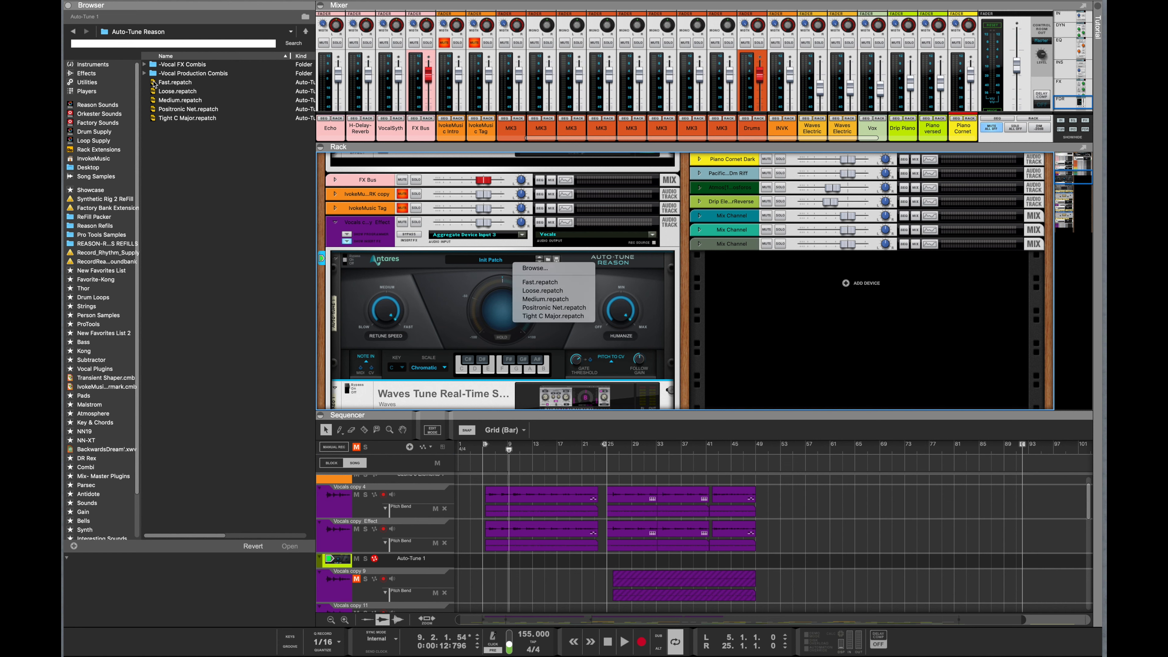
click(142, 64)
click(142, 65)
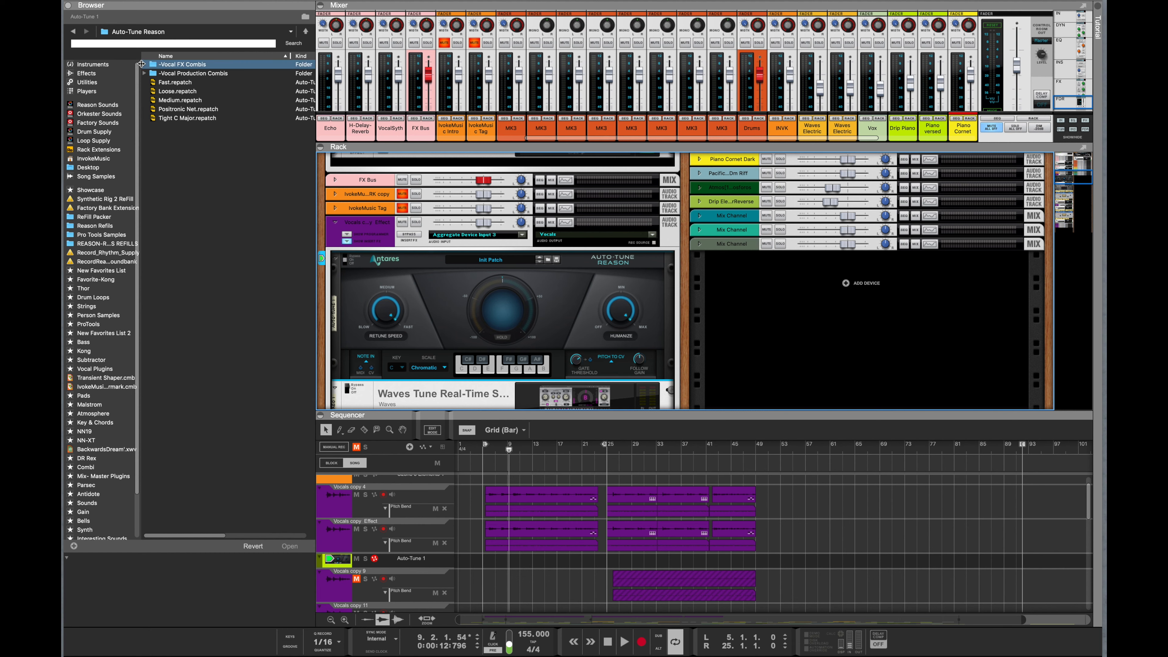
click(145, 64)
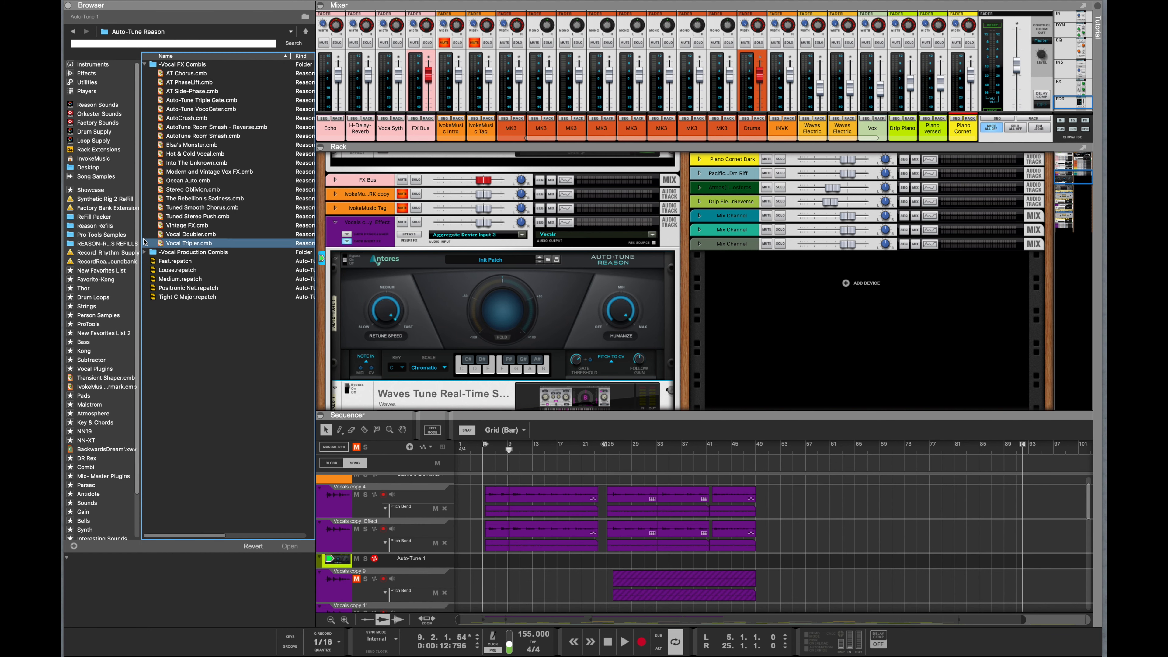
click(145, 252)
- Load AT Chorus.cmb onto the Auto-Tune device and show the devices inside the combi
drag(189, 79, 431, 312)
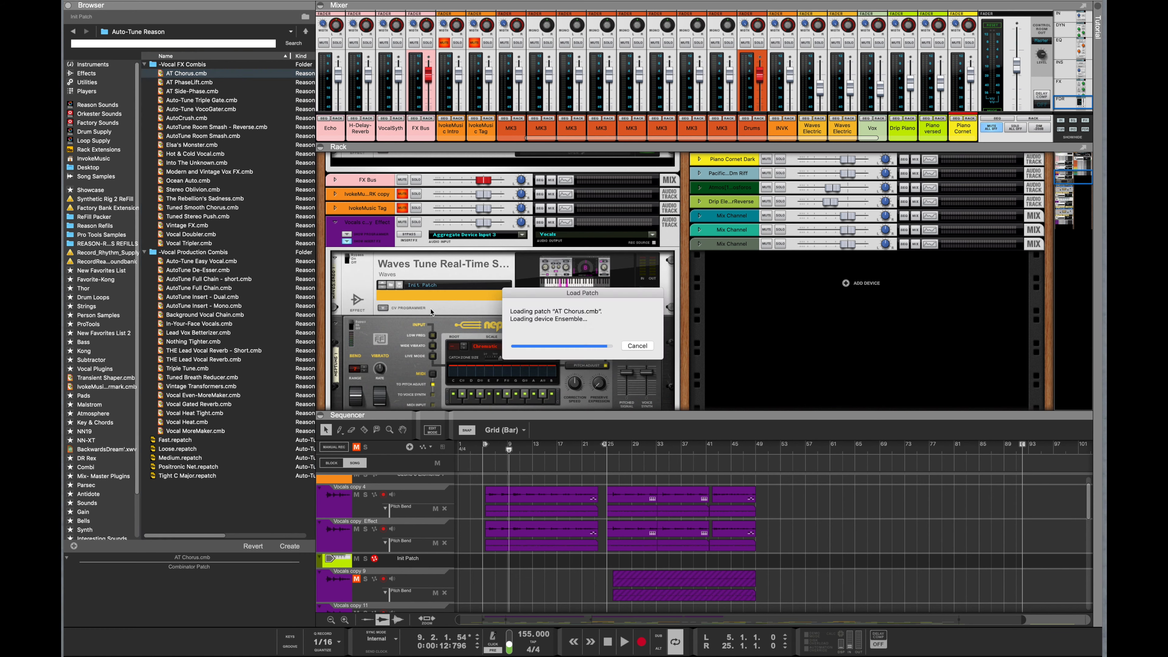
scroll(431, 312, up, 5)
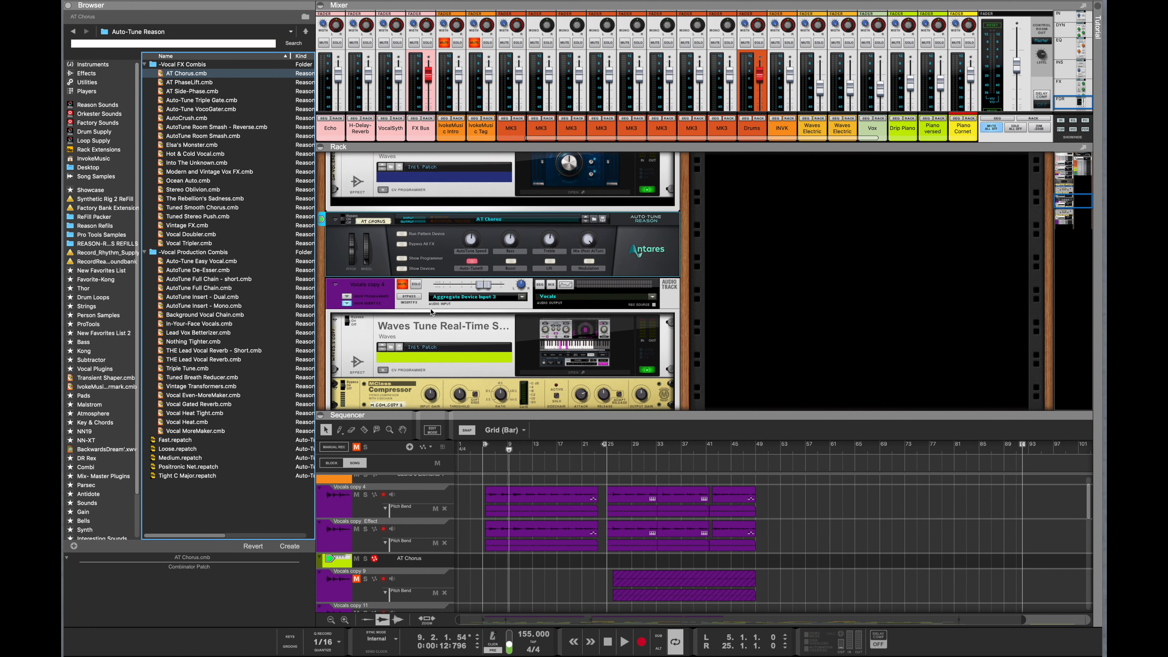
click(400, 282)
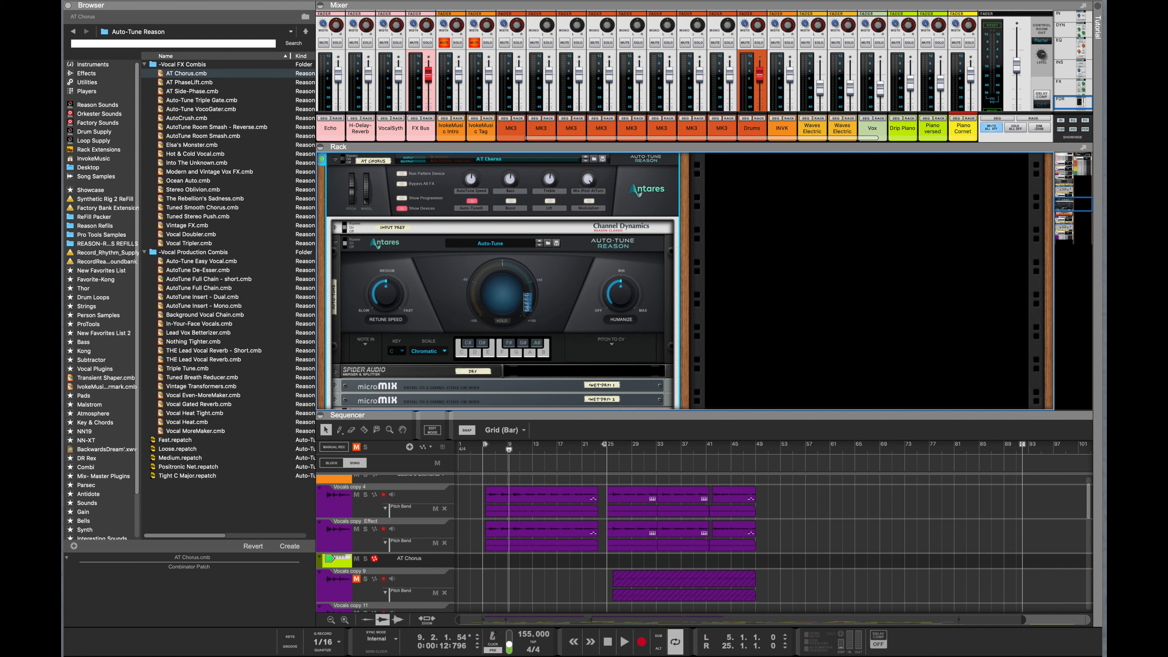
- Undo loading the AT Chorus patch in place of the Auto-Tune device
key(super+z)
scroll(526, 298, up, 2)
scroll(525, 298, down, 2)
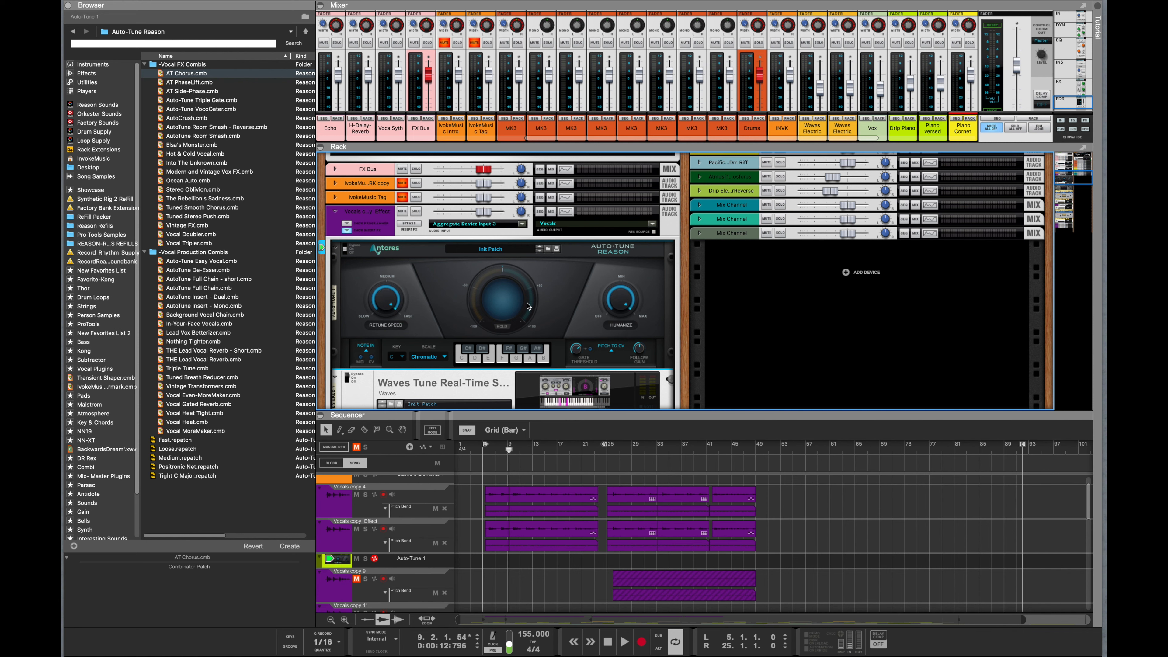
- Open the Waves Tune Real-Time plugin interface from the rack and move its window clear of the mixer
scroll(528, 305, down, 5)
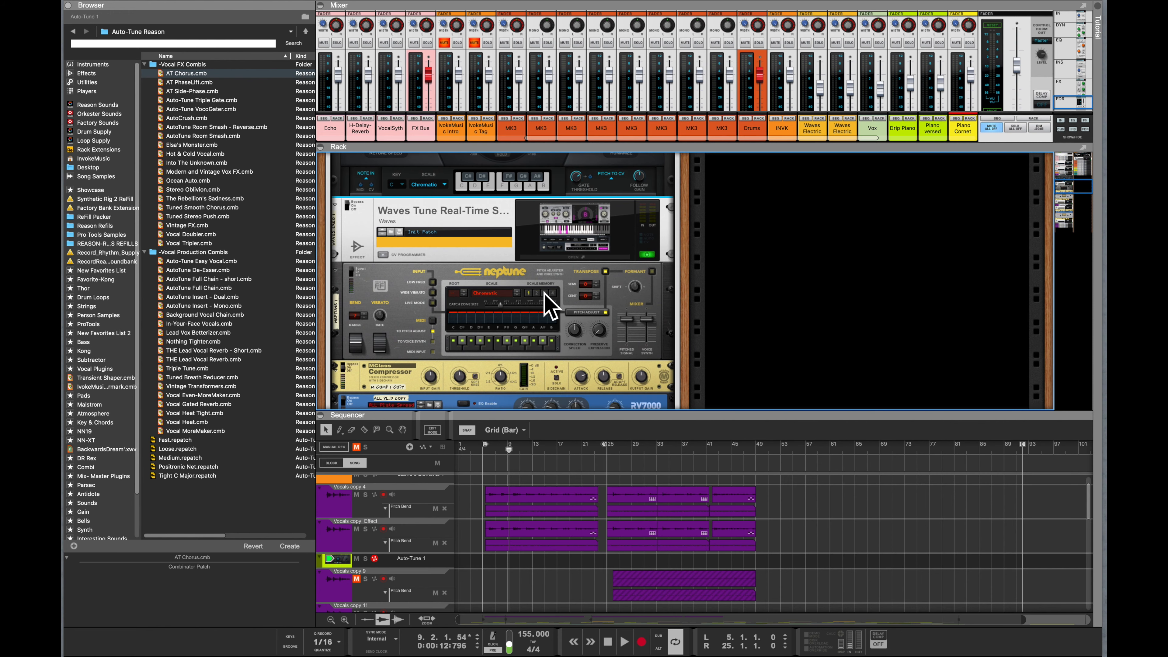
scroll(539, 320, up, 5)
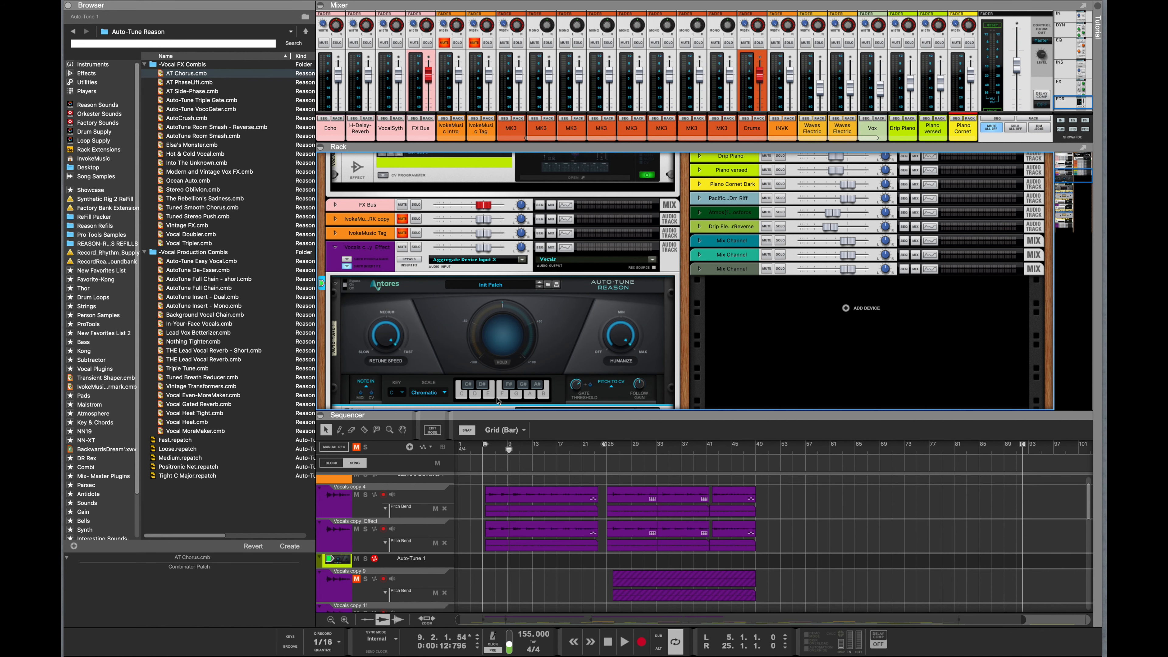
scroll(498, 401, down, 5)
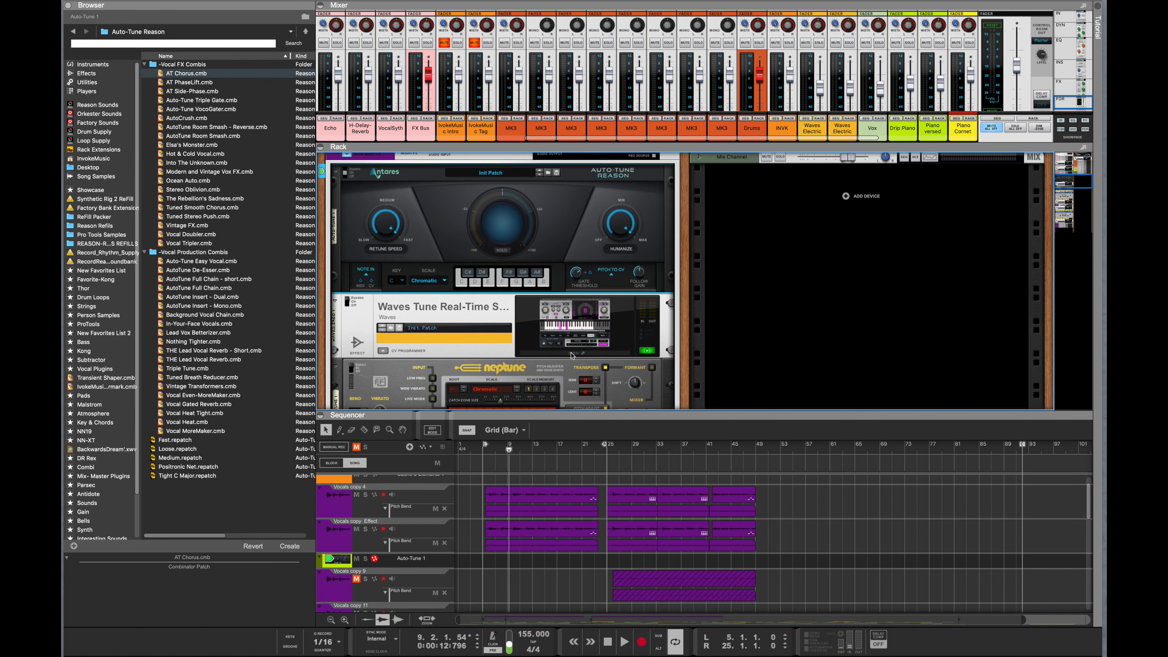
click(571, 354)
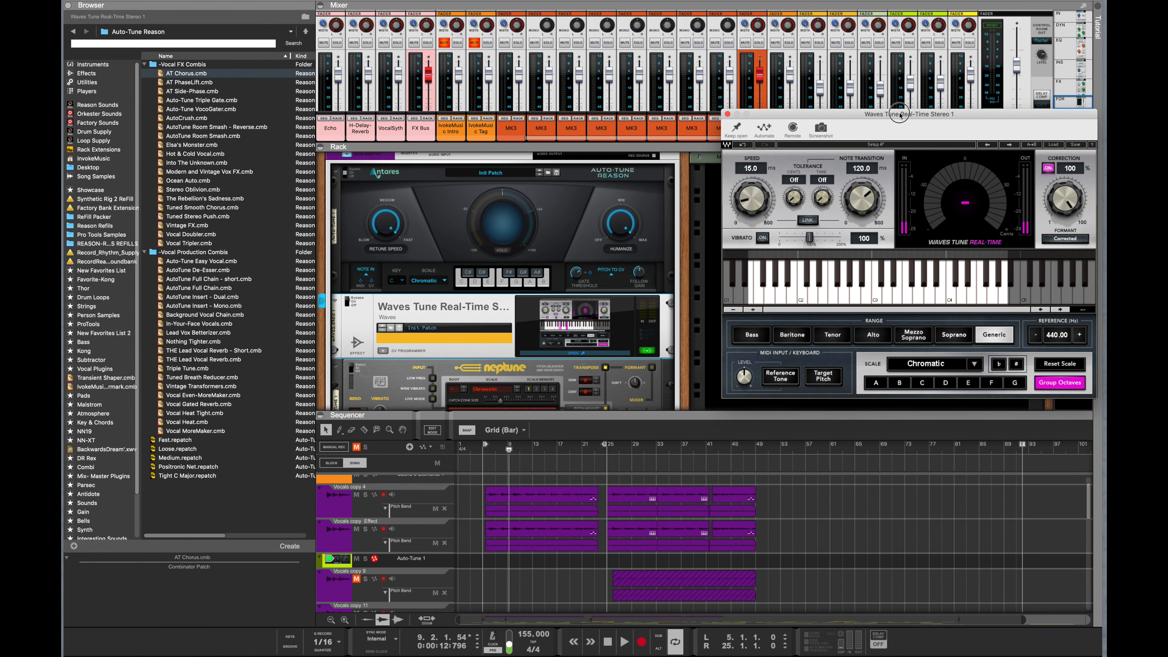
drag(900, 115, 882, 187)
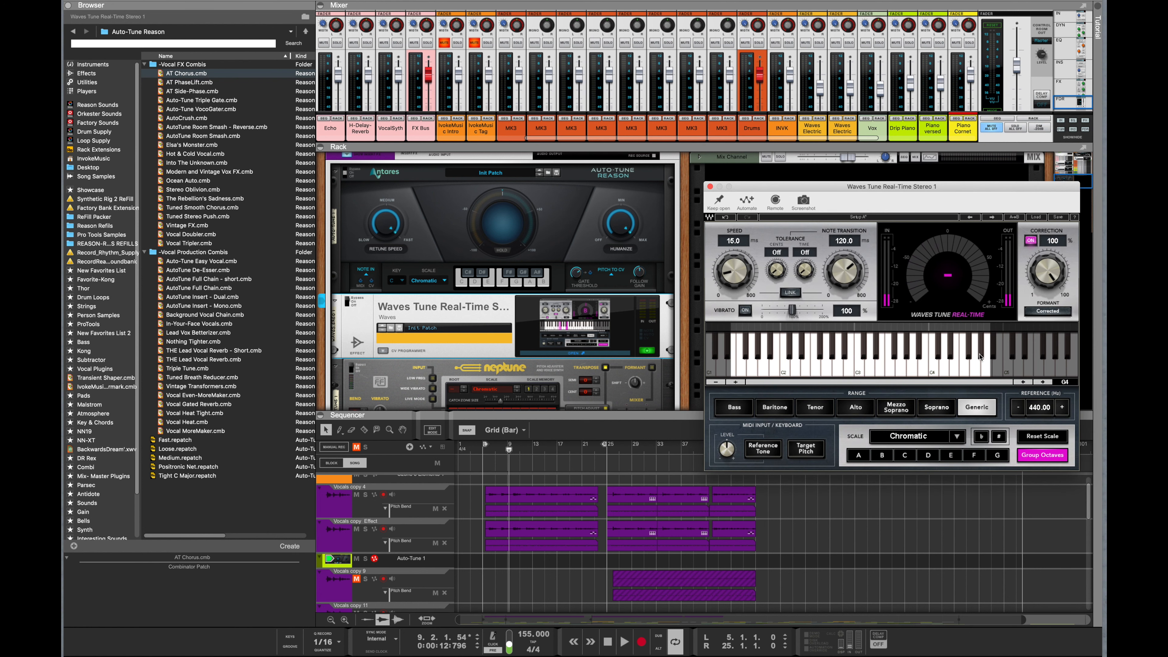
- Try several vocal ranges in Waves Tune Real-Time, set the range to Tenor and close the plugin window
click(741, 407)
click(774, 407)
click(854, 407)
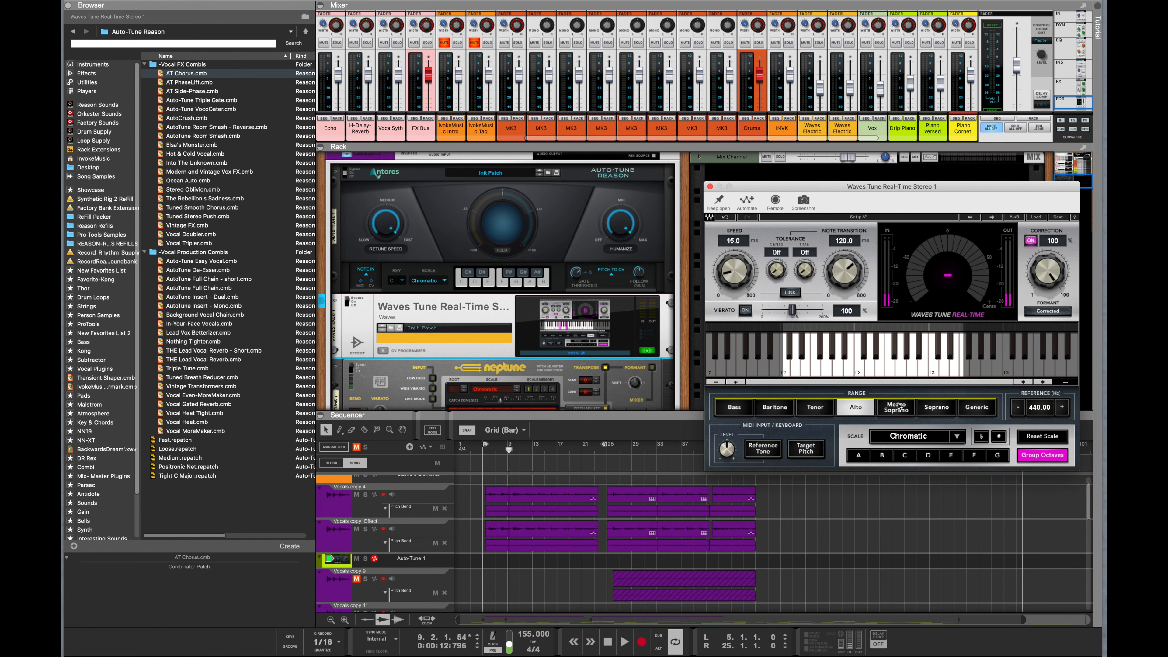
click(898, 406)
click(855, 408)
click(821, 413)
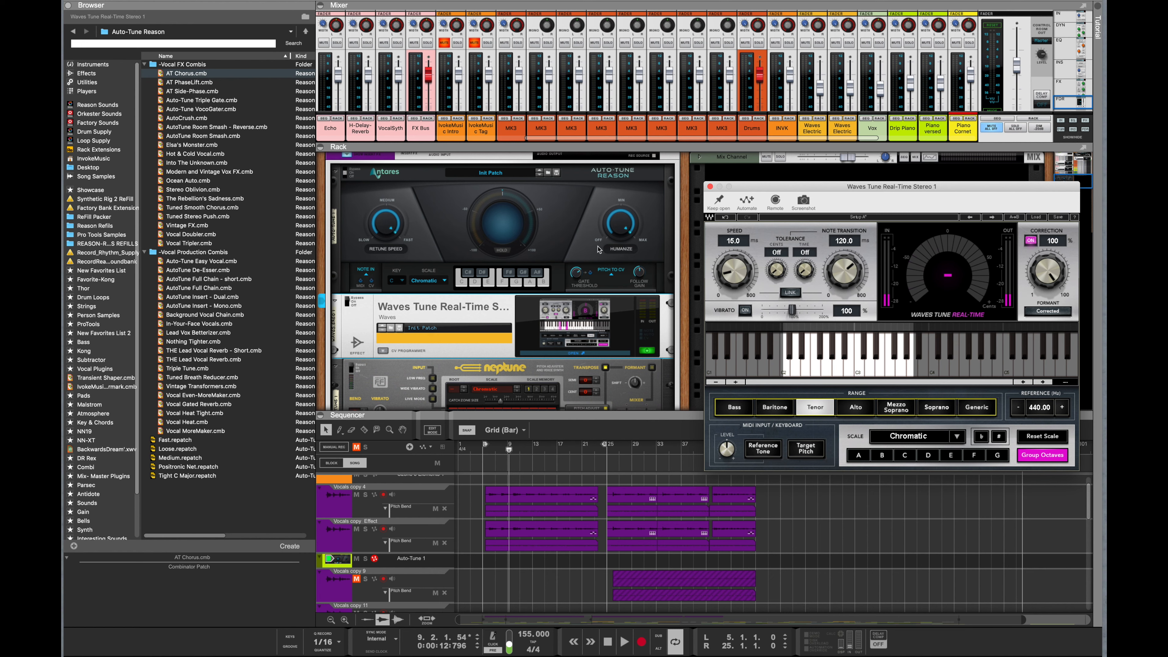
click(709, 187)
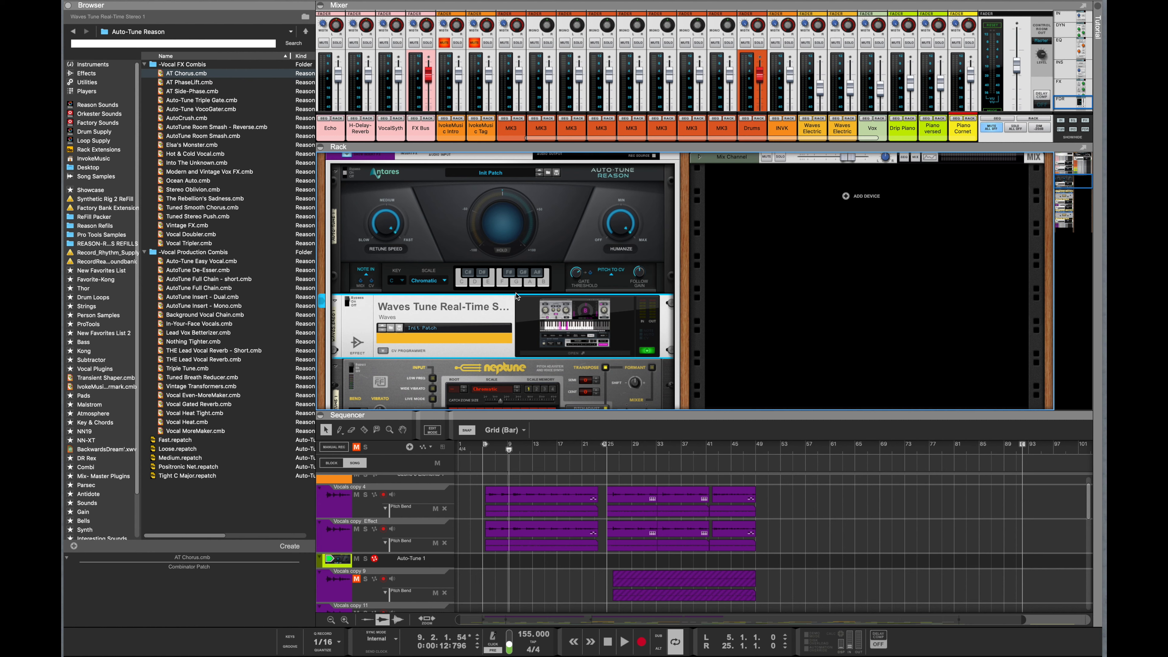
- Mute the Vocals copy Effect channel in the mixer and start playback
scroll(515, 295, up, 2)
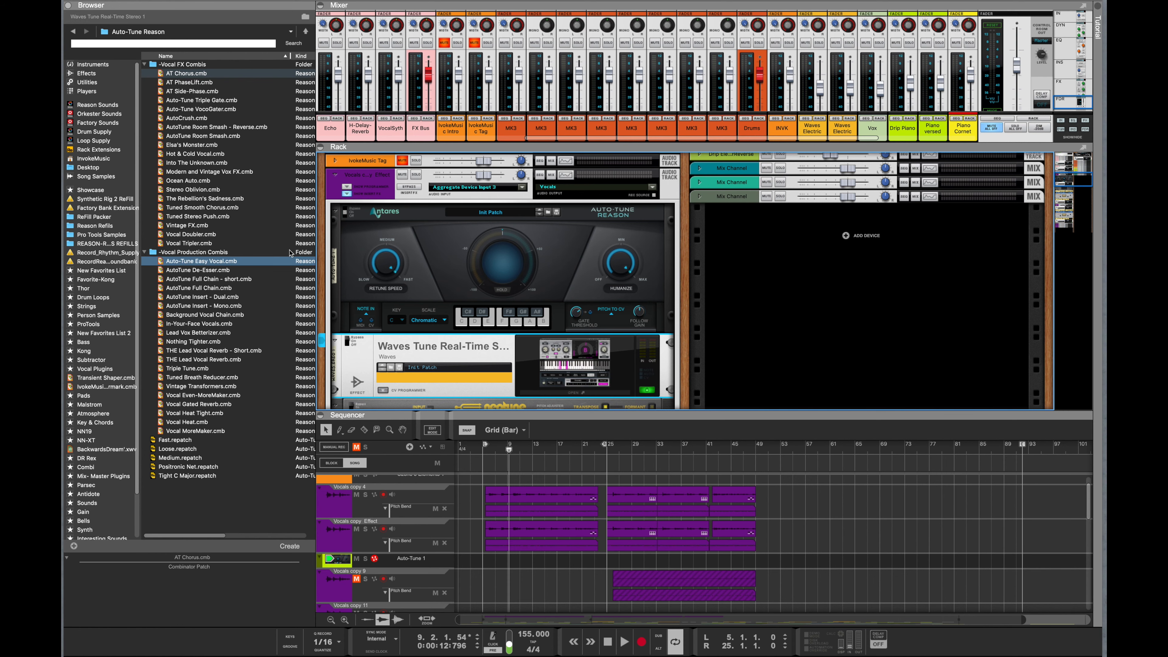
scroll(412, 55, left, 10)
click(378, 36)
key(space)
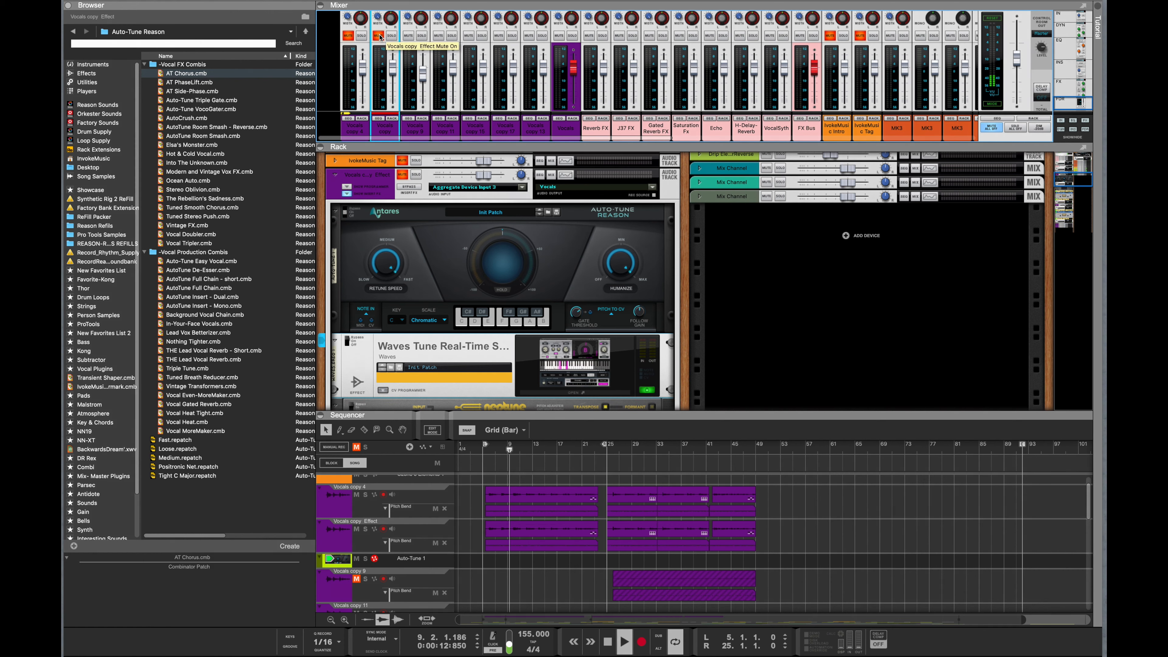